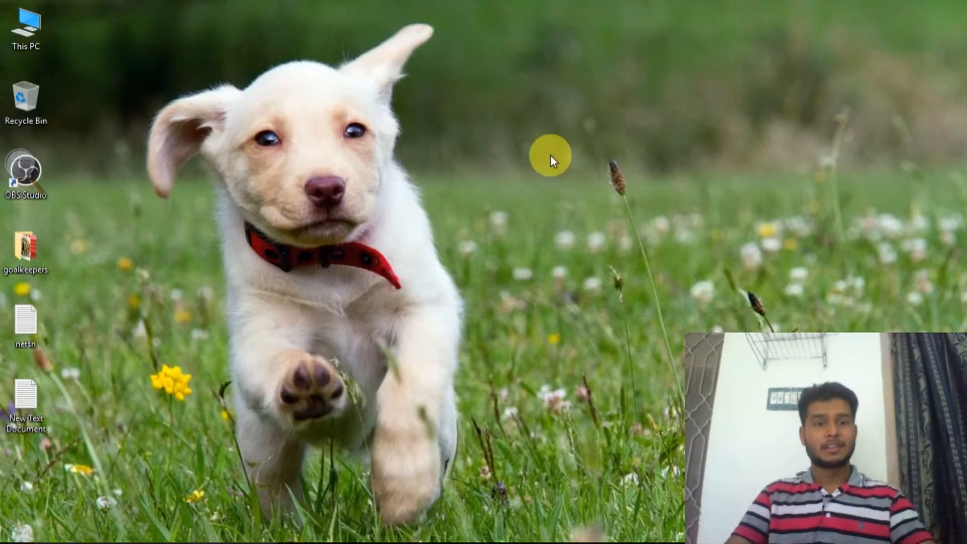
# Open This PC's Properties to show the System information page, with the screen magnified.
pyautogui.doubleClick(24, 166)
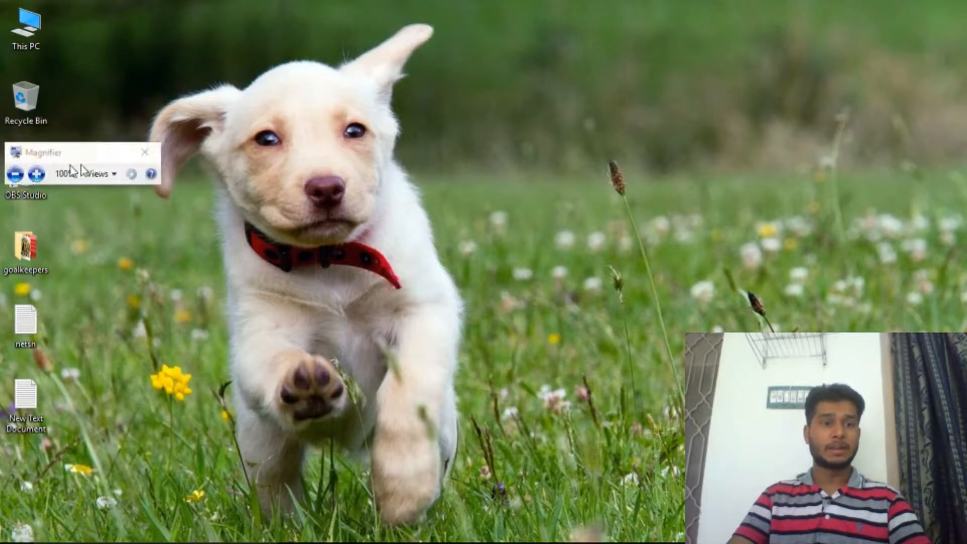
pyautogui.click(36, 174)
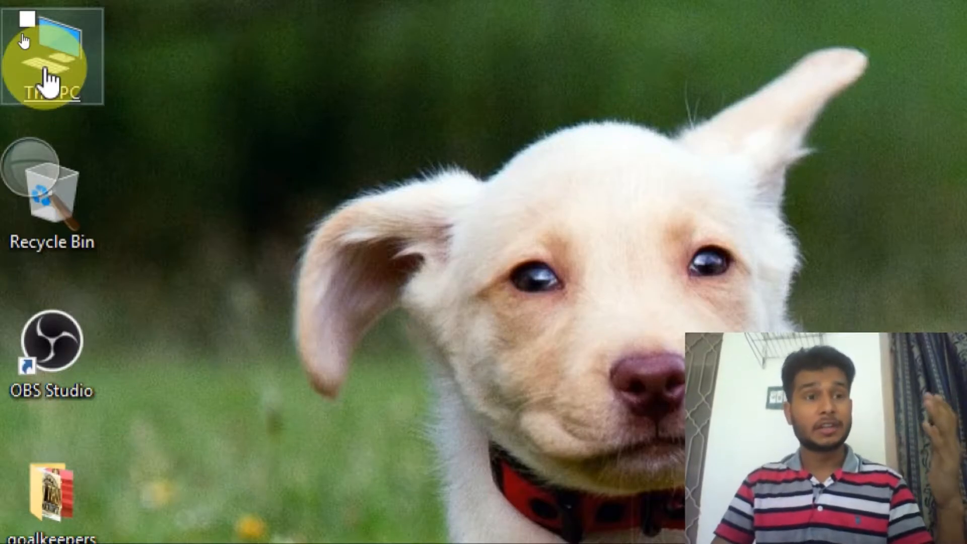
pyautogui.rightClick(47, 76)
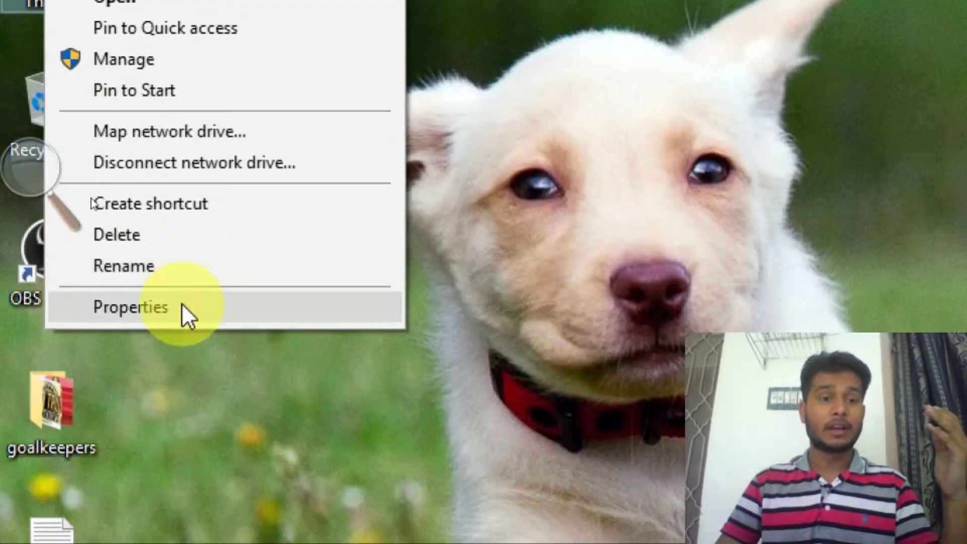
pyautogui.click(181, 305)
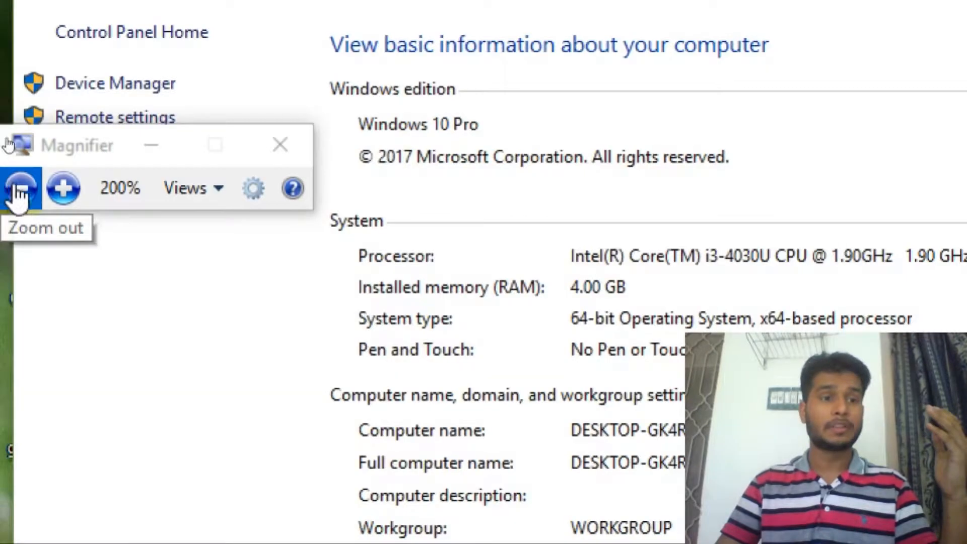
# Reset and reposition the magnifier, then zoom back in on the System window.
pyautogui.click(20, 189)
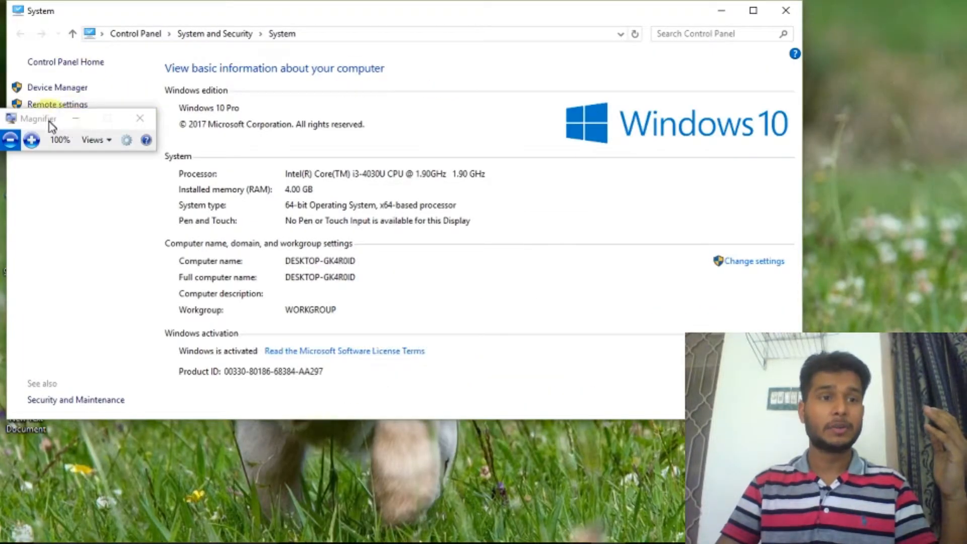
pyautogui.moveTo(52, 119); pyautogui.dragTo(76, 325)
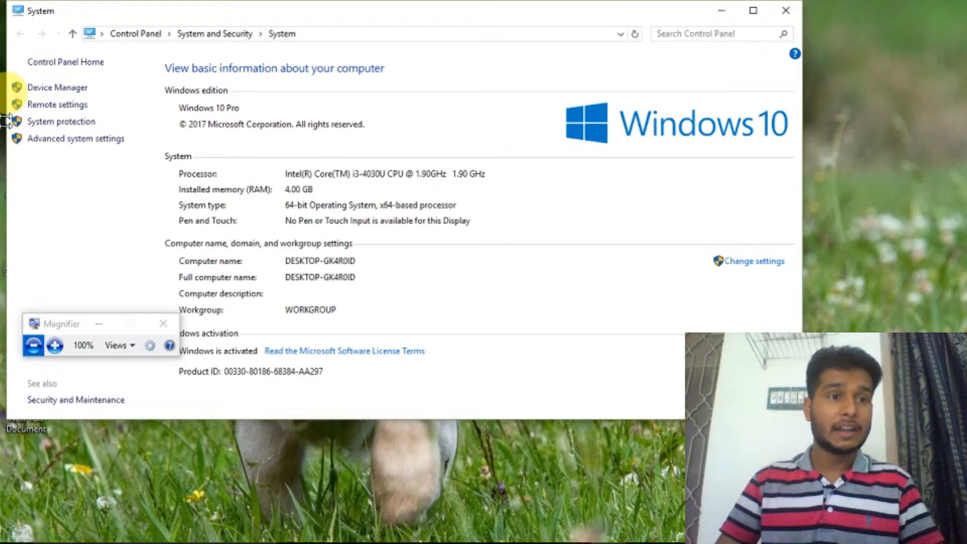
pyautogui.click(55, 345)
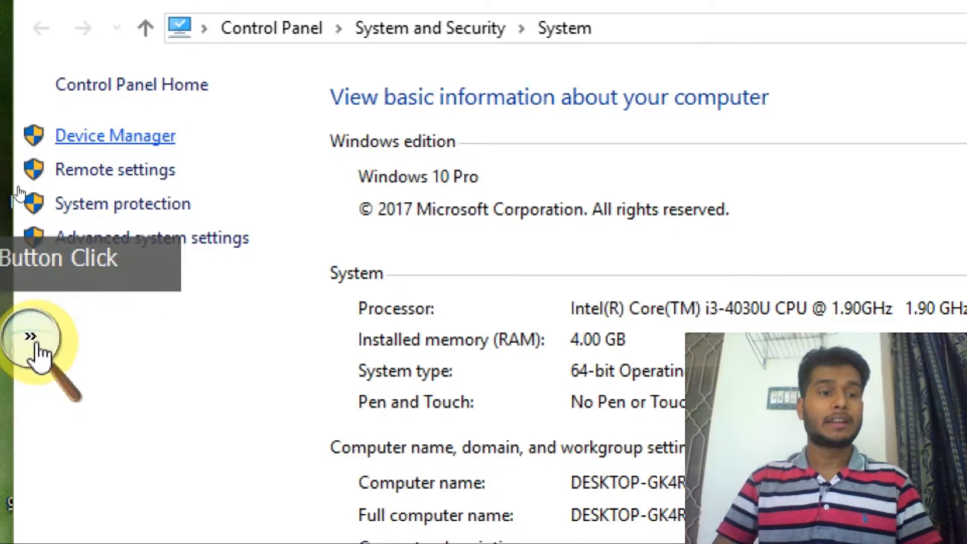
# Adjust magnification around the device list and expand the Keyboards category.
pyautogui.click(33, 337)
pyautogui.click(23, 357)
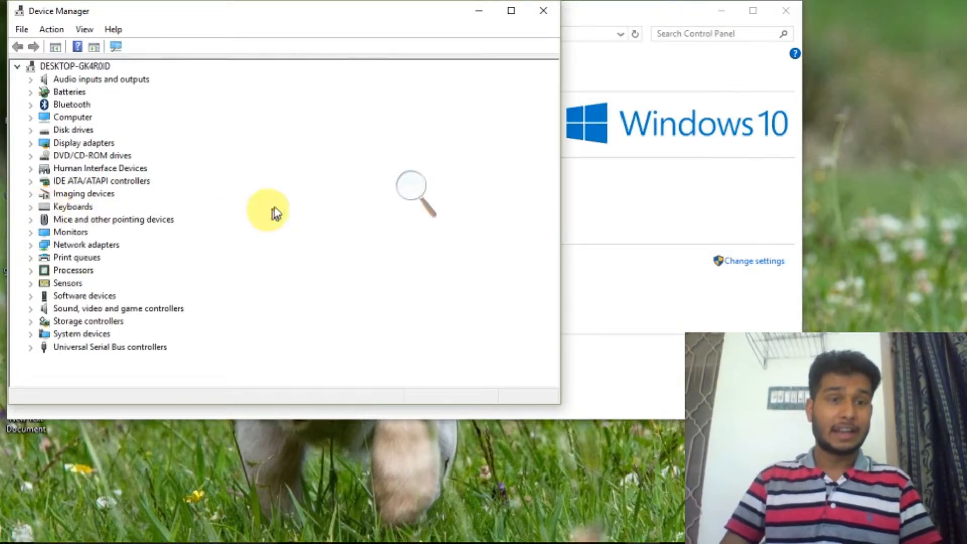
pyautogui.click(424, 195)
pyautogui.press('super+minus')
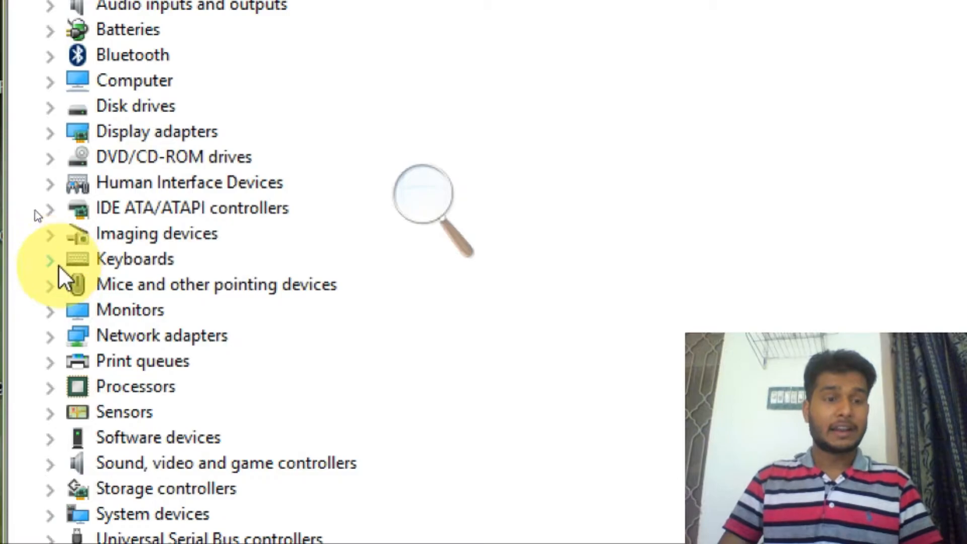
pyautogui.click(50, 261)
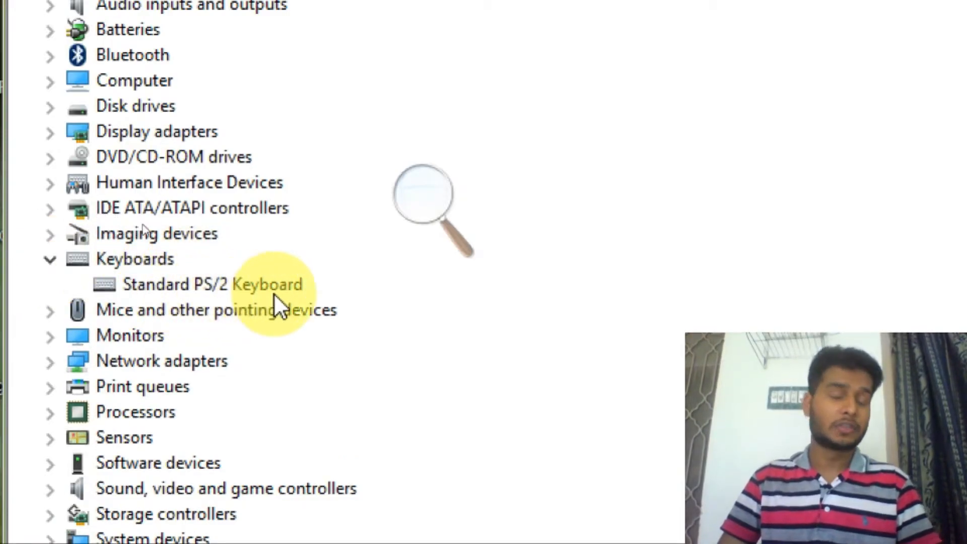
# Start Update driver for the Standard PS/2 Keyboard from its right-click menu.
pyautogui.rightClick(164, 285)
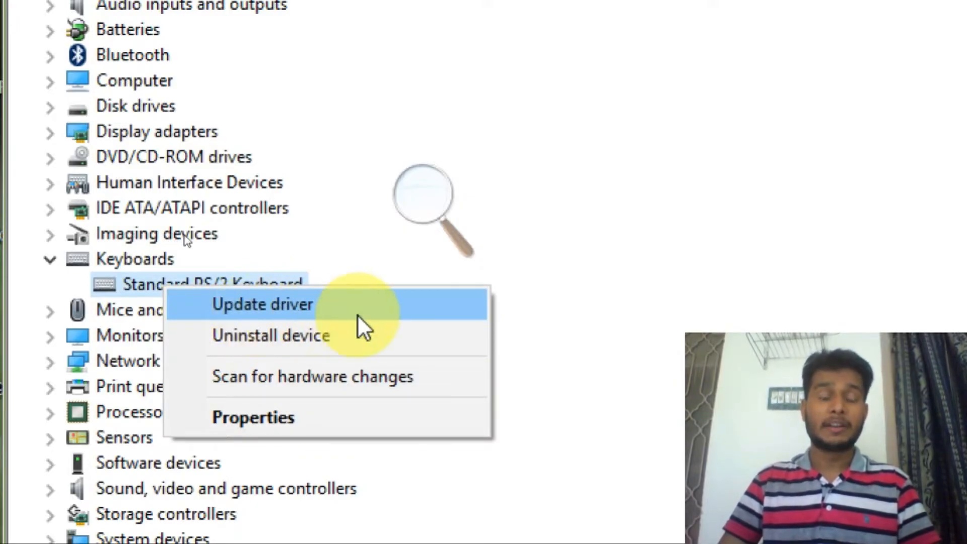
pyautogui.click(275, 309)
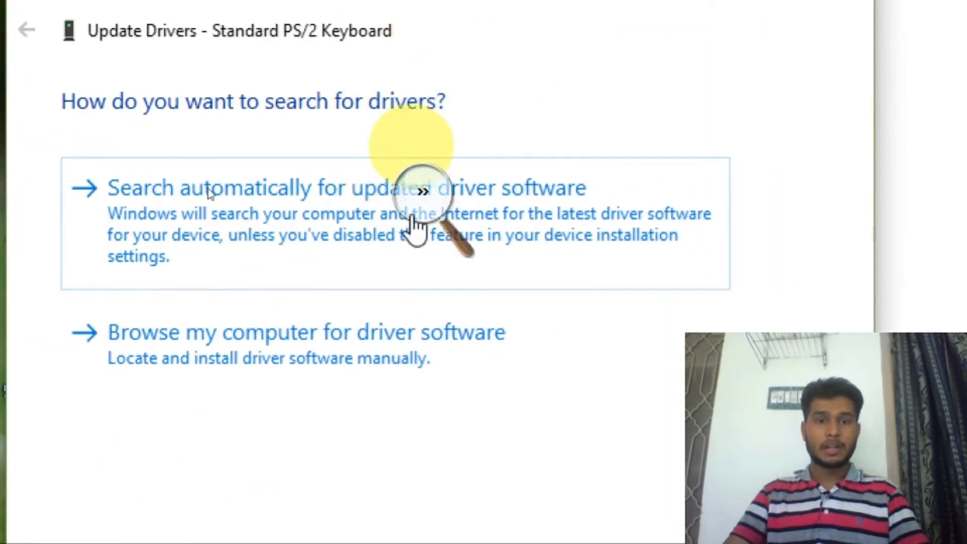
# Choose 'Browse my computer for driver software' in the update wizard.
pyautogui.click(414, 202)
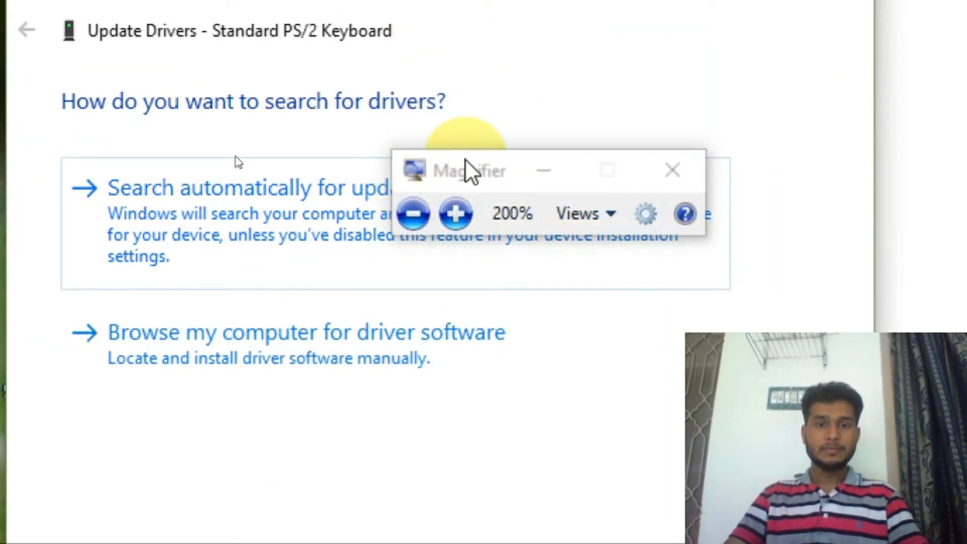
pyautogui.moveTo(469, 168)
pyautogui.mouseDown()
pyautogui.moveTo(487, 415)
pyautogui.moveTo(480, 475)
pyautogui.mouseUp()
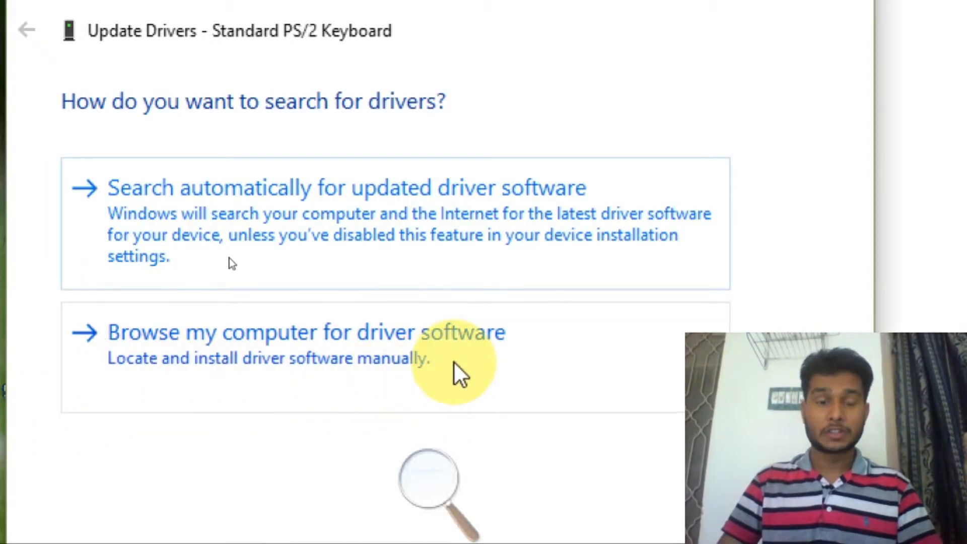
pyautogui.click(250, 361)
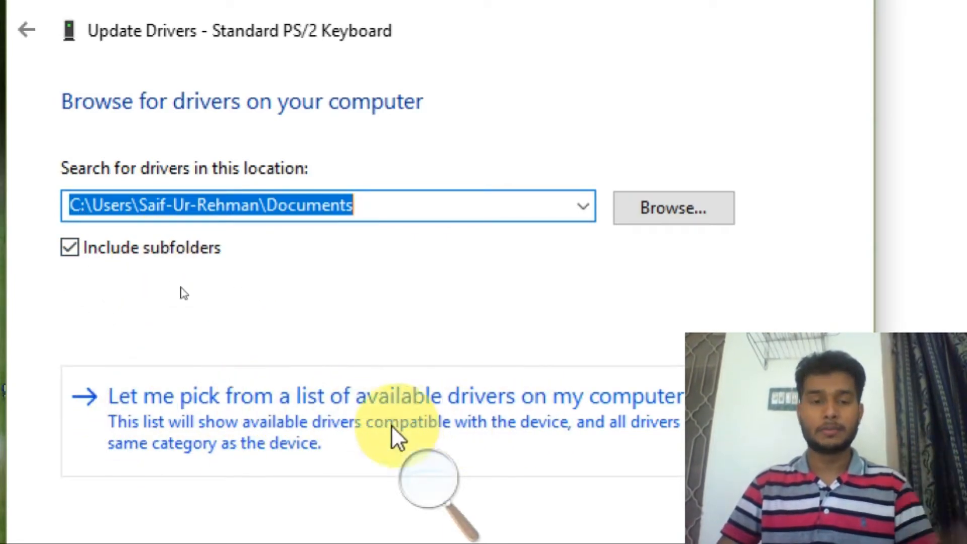
# Choose 'Let me pick from a list of available drivers on my computer'.
pyautogui.click(296, 416)
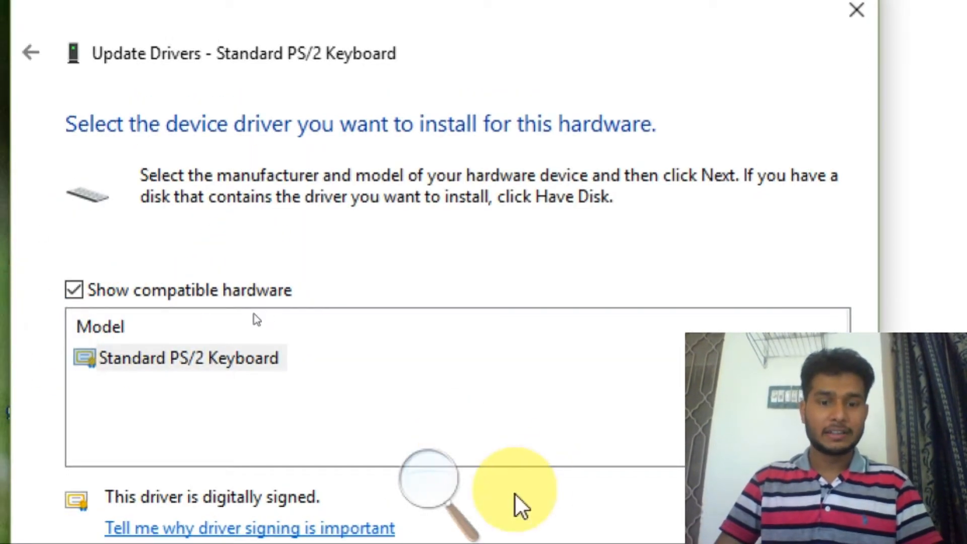
pyautogui.click(429, 476)
pyautogui.click(417, 499)
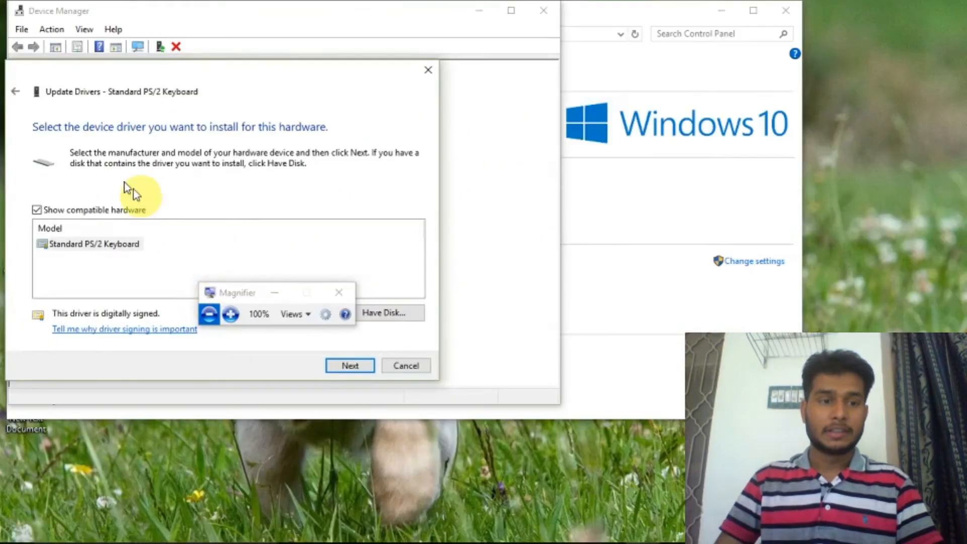
pyautogui.moveTo(145, 86); pyautogui.dragTo(203, 63)
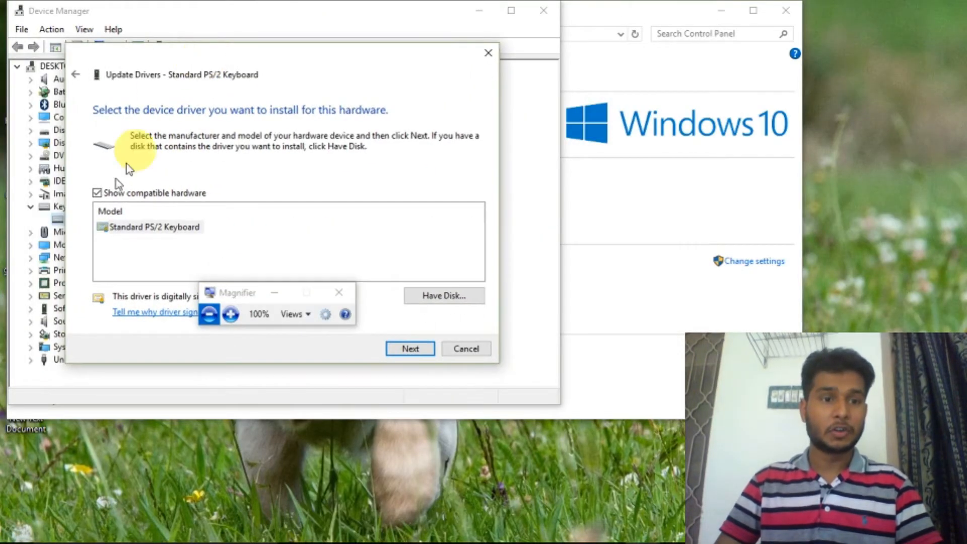
pyautogui.click(231, 315)
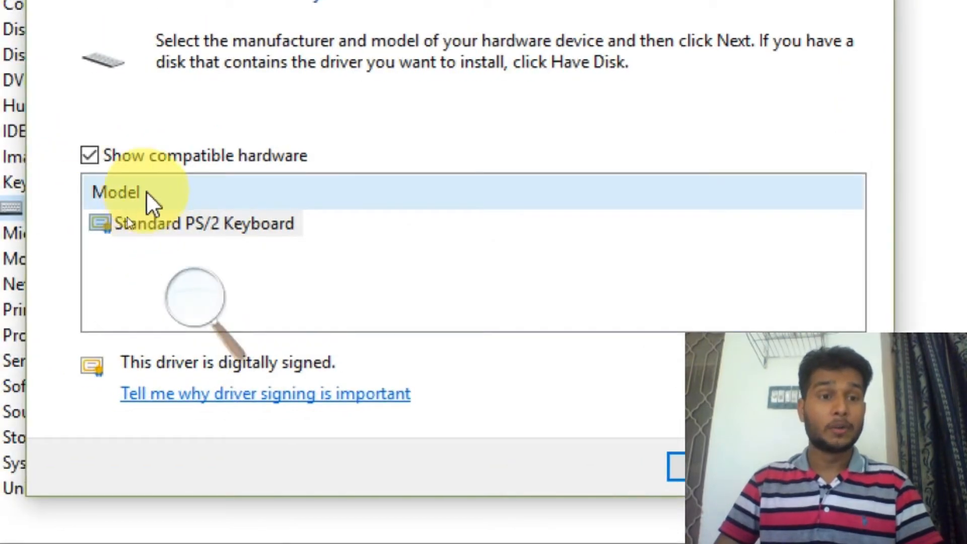
# Select the Standard PS/2 Keyboard model and install it with Next.
pyautogui.click(265, 227)
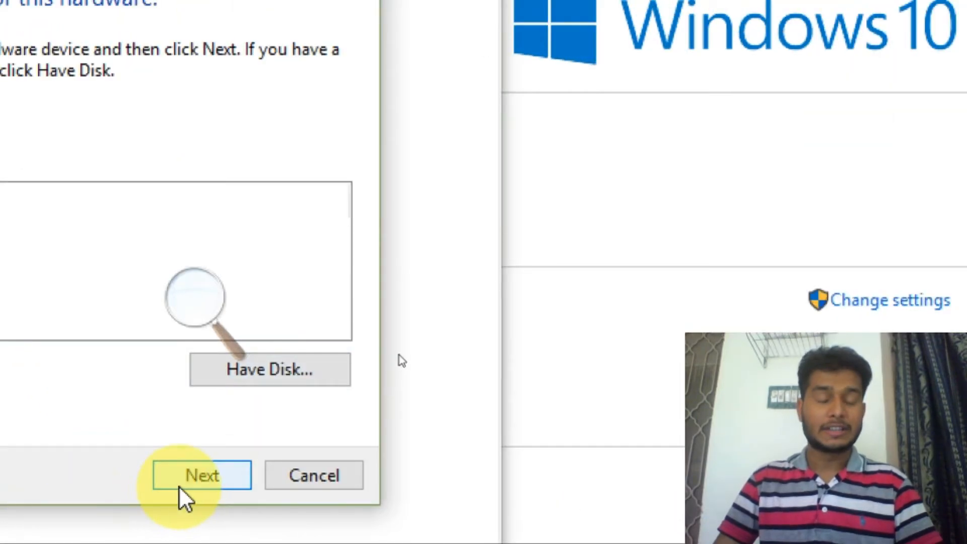
pyautogui.click(202, 474)
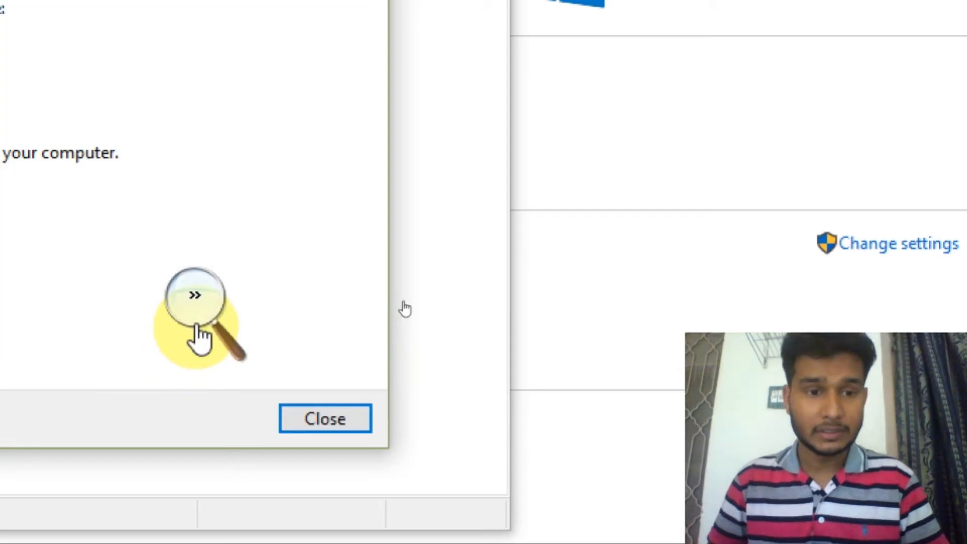
pyautogui.click(195, 295)
pyautogui.click(183, 317)
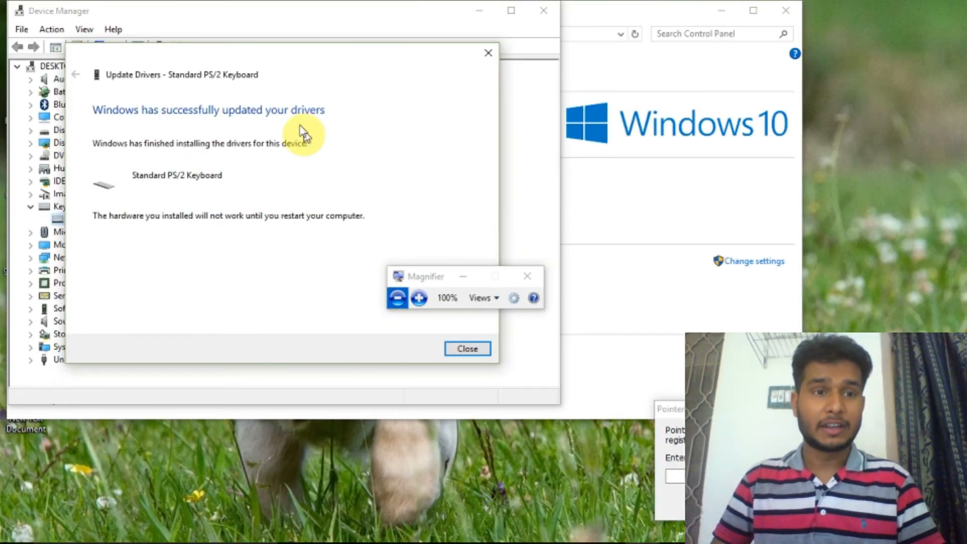
pyautogui.moveTo(296, 58); pyautogui.dragTo(269, 25)
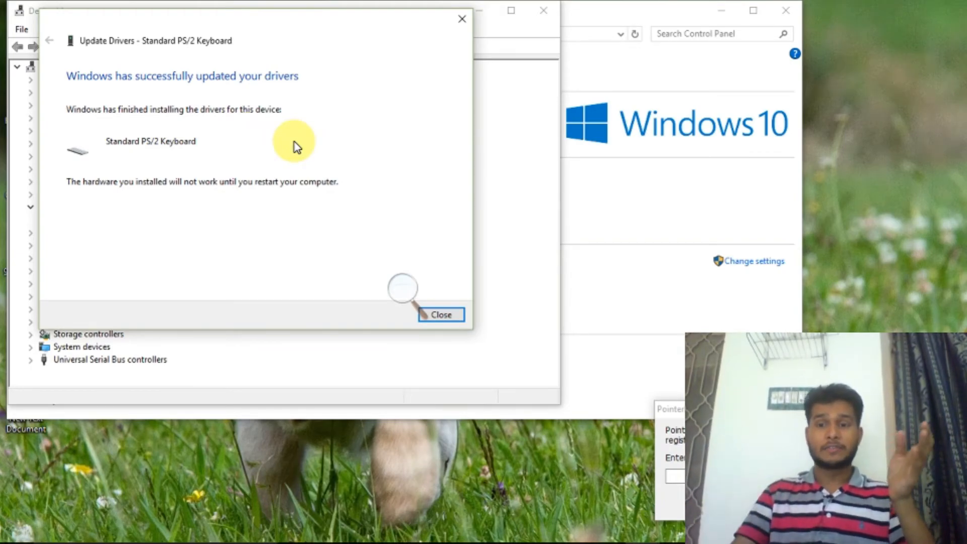
pyautogui.click(440, 315)
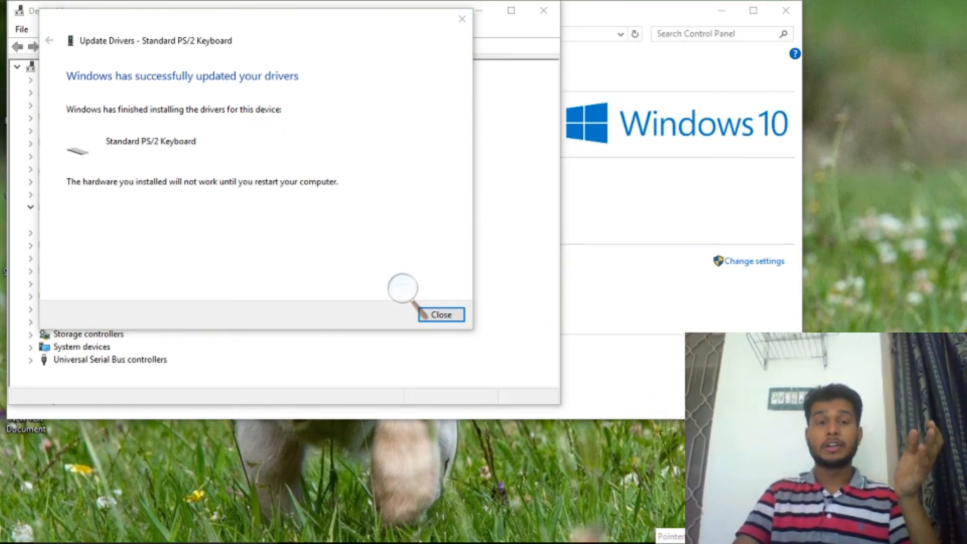